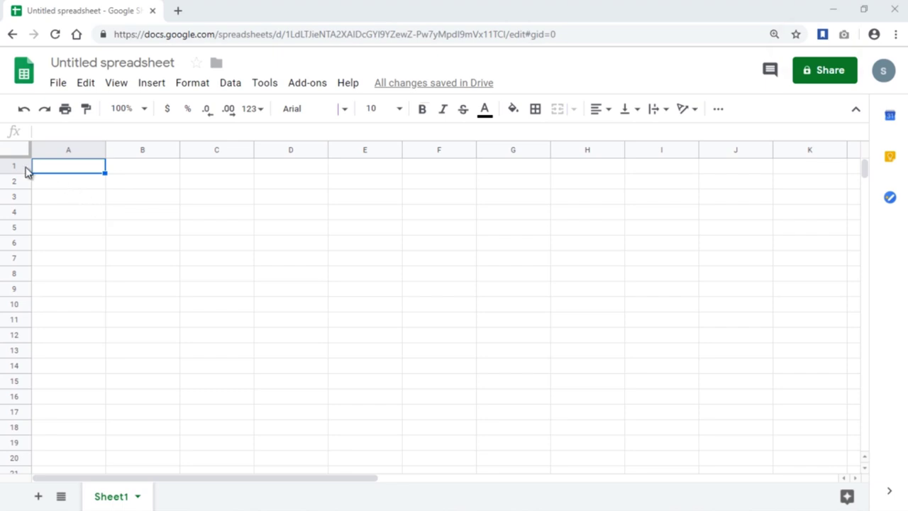
# Select rows 1–4 and columns A–D in turn, then return to cell A1
pyautogui.click(25, 166)
pyautogui.click(24, 182)
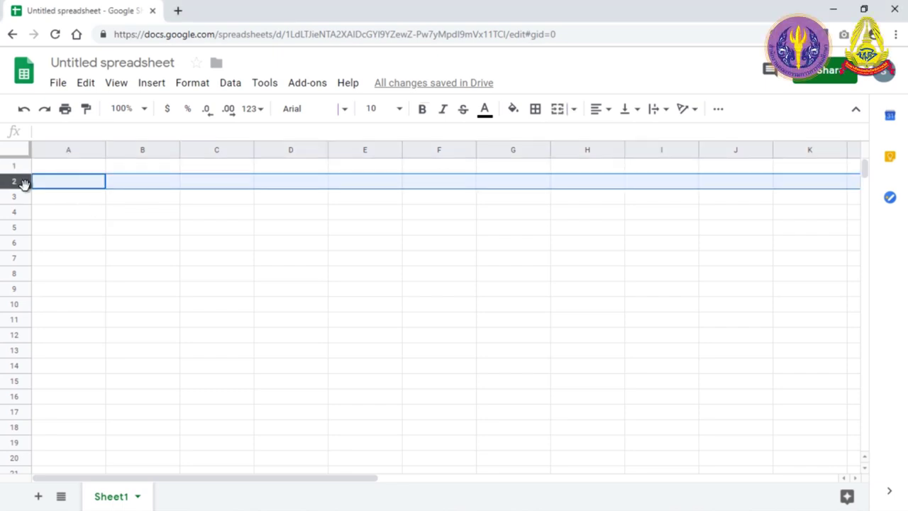
pyautogui.click(24, 197)
pyautogui.click(24, 210)
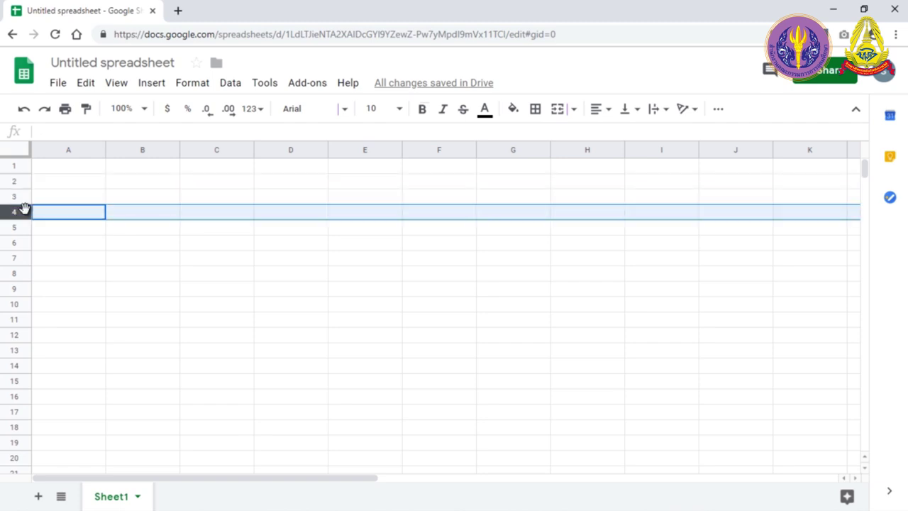
pyautogui.click(61, 150)
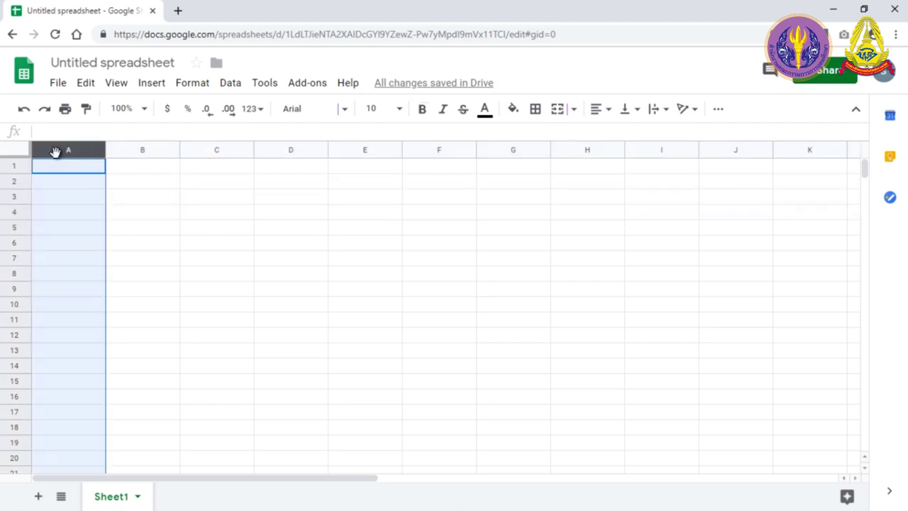
pyautogui.click(138, 150)
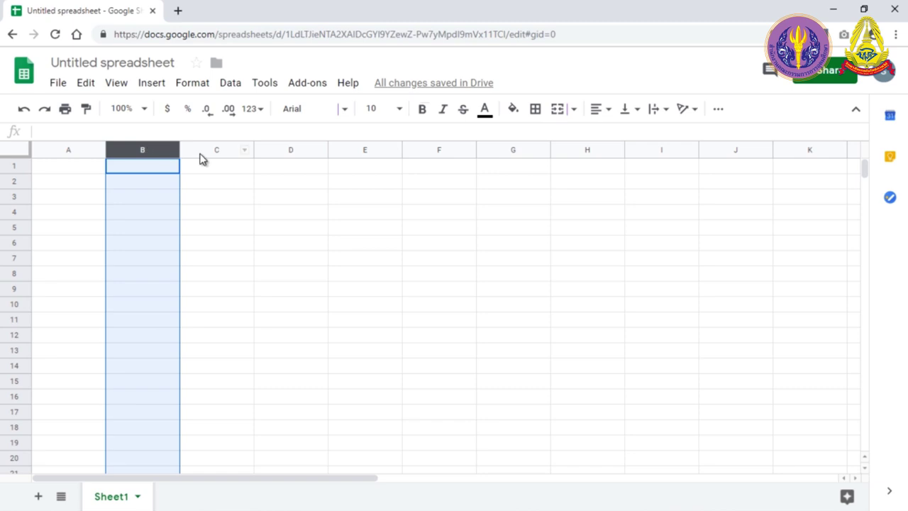
pyautogui.click(199, 151)
pyautogui.click(282, 150)
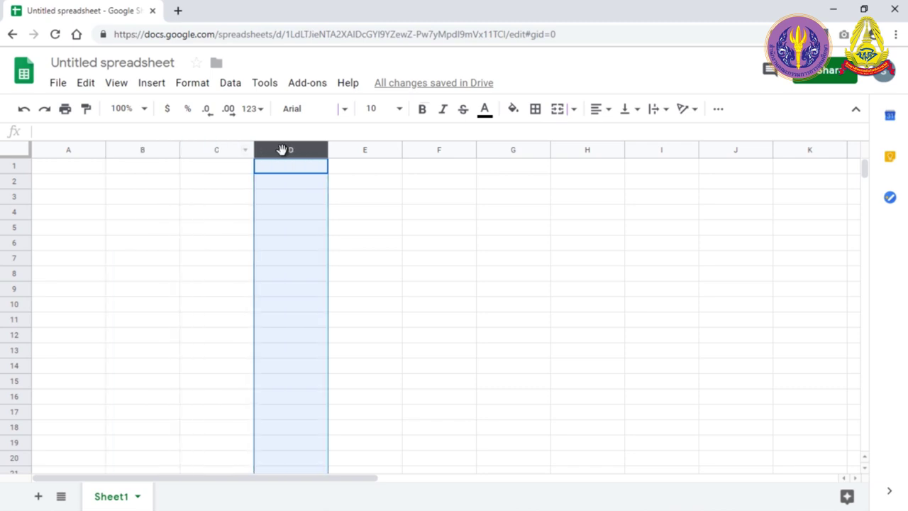
pyautogui.click(86, 170)
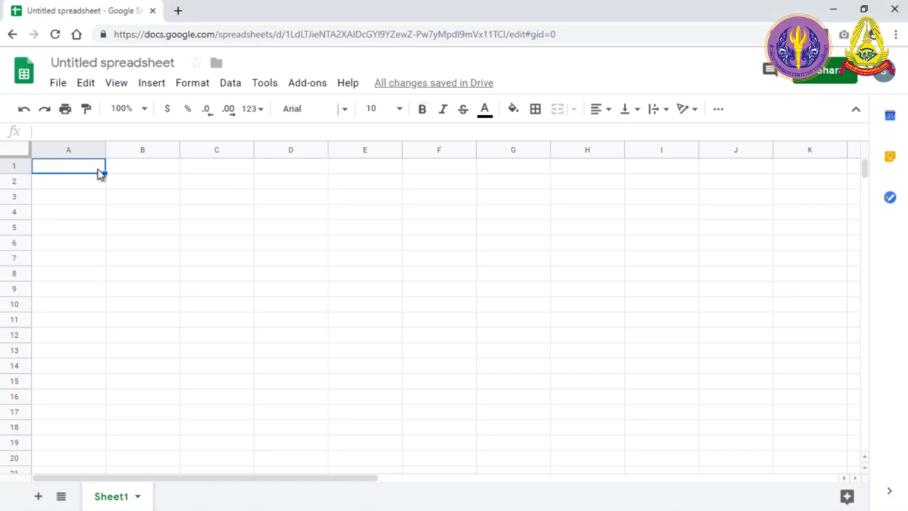
# Enter the title ปริศนาเลขไขว้ in A1, finishing it with a second edit of the cell
pyautogui.write('ปริศนา')
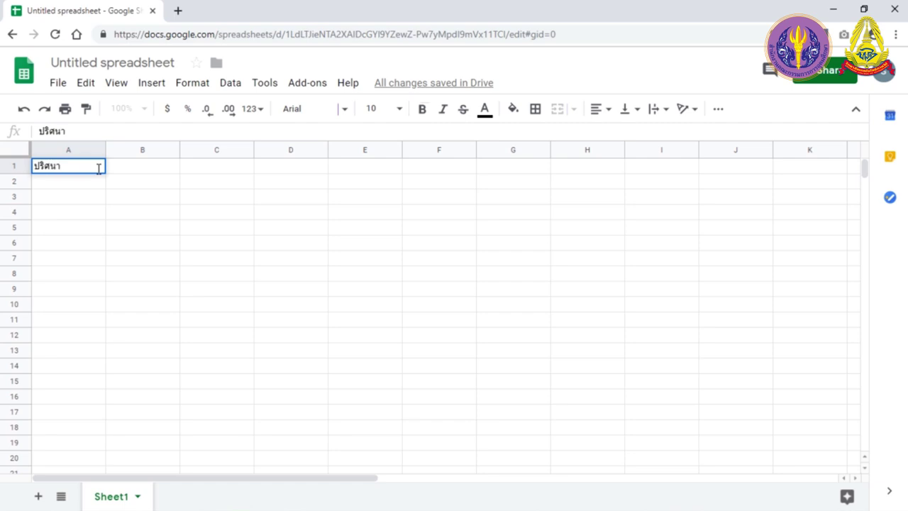
pyautogui.press('Return')
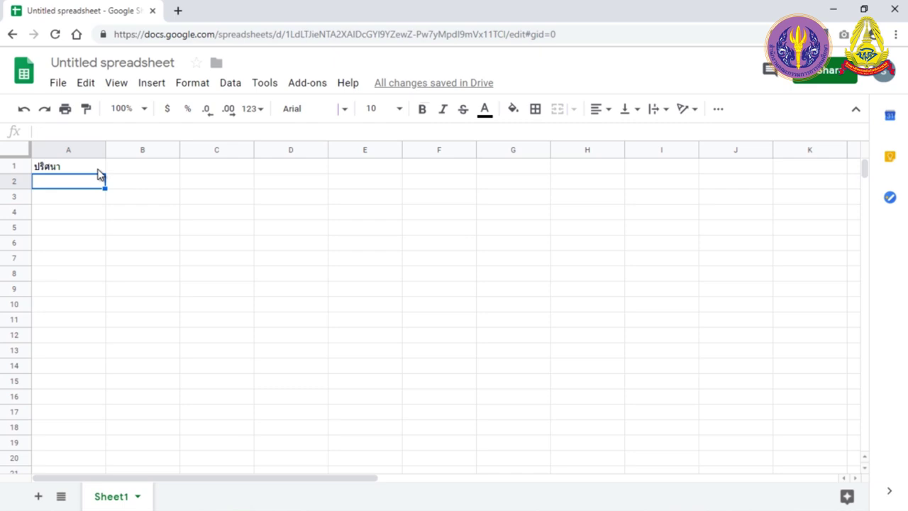
pyautogui.click(99, 171)
pyautogui.doubleClick(98, 169)
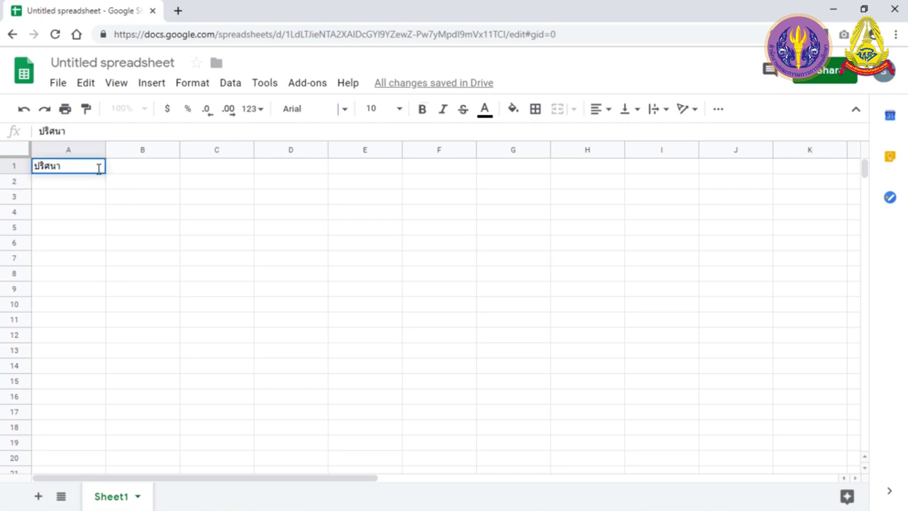
pyautogui.write('เลขไขว้')
pyautogui.press('Return')
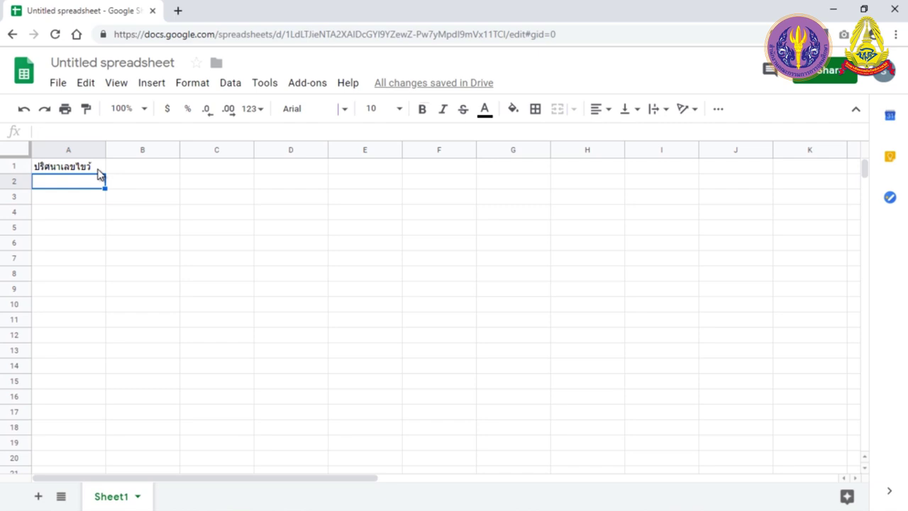
pyautogui.click(575, 218)
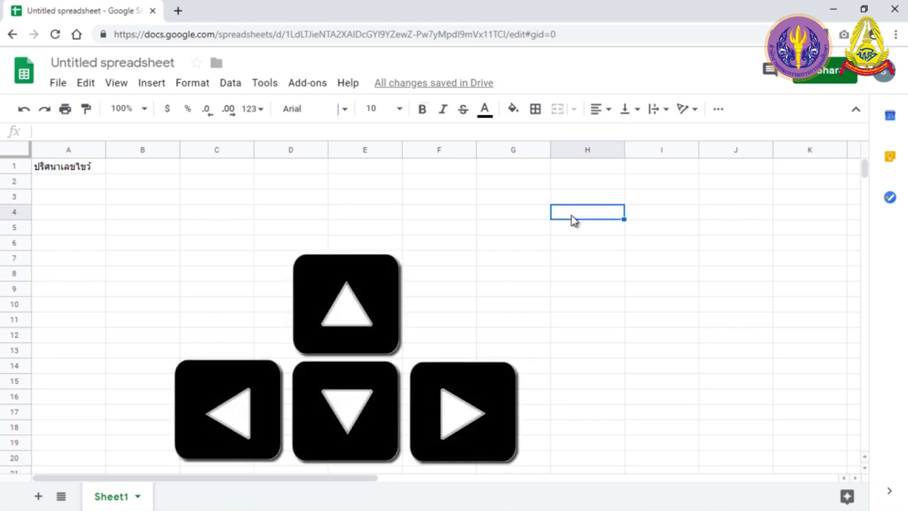
# Move from H4 up to I2 and enter the across heading แนวนอน
pyautogui.press('Up')
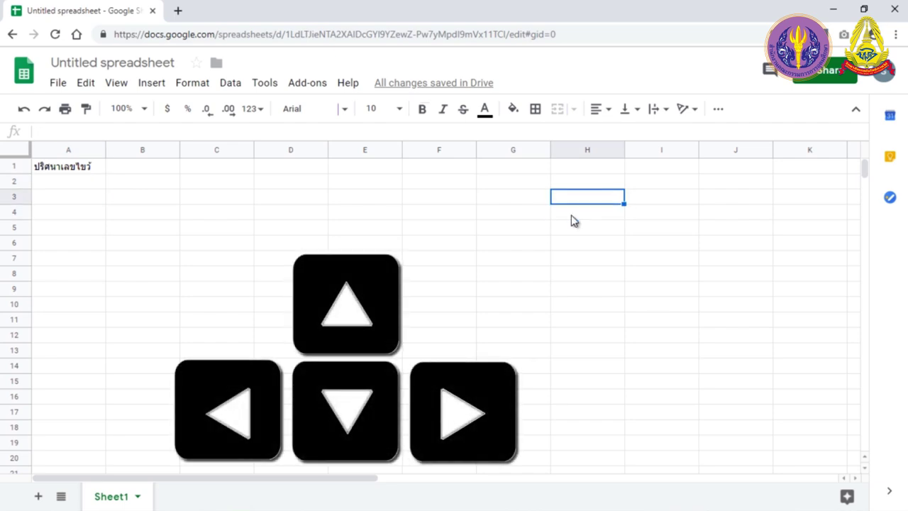
pyautogui.press('Up')
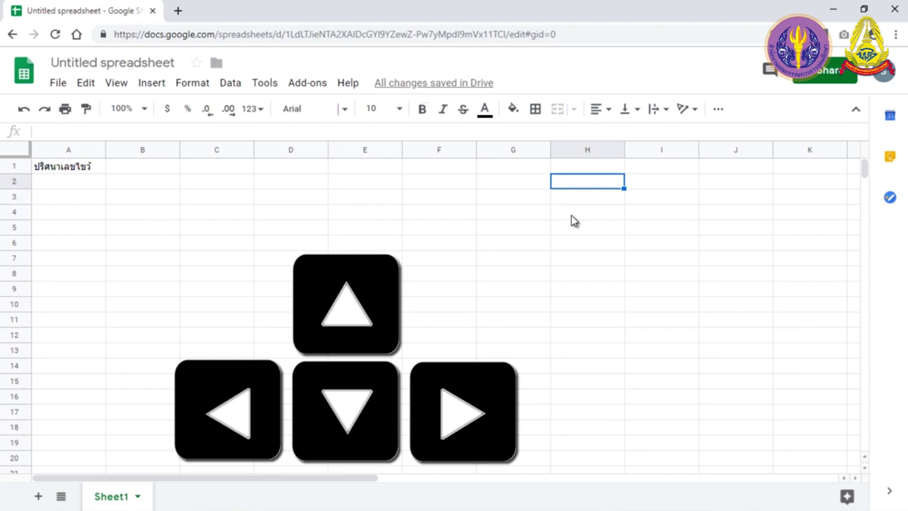
pyautogui.press('Right')
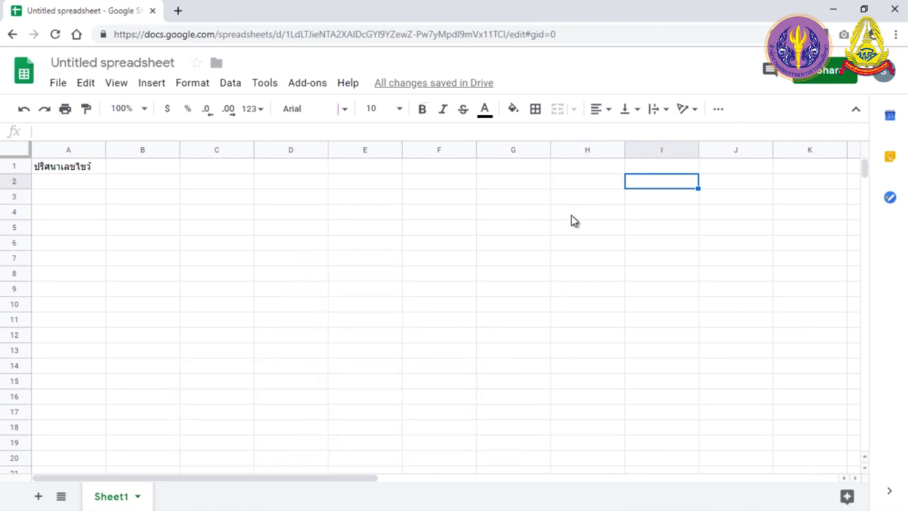
pyautogui.write('แนว')
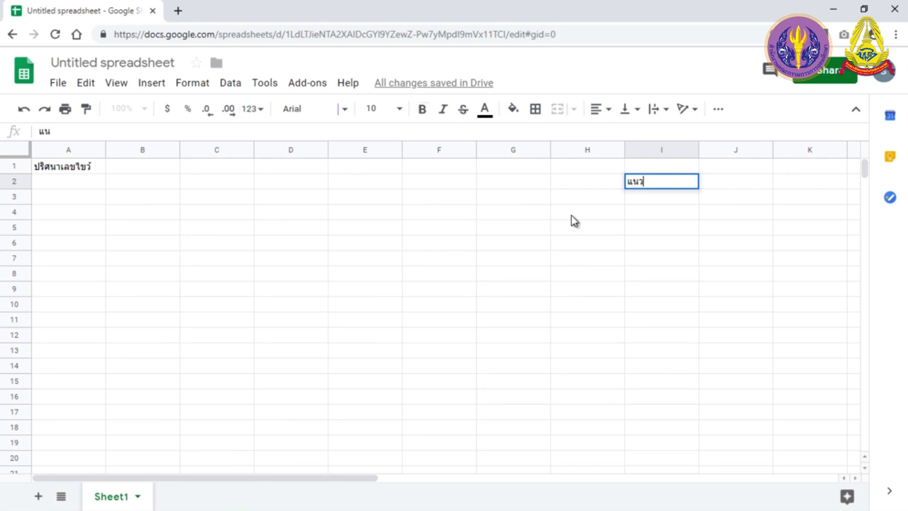
pyautogui.write('นอน')
pyautogui.press('Return')
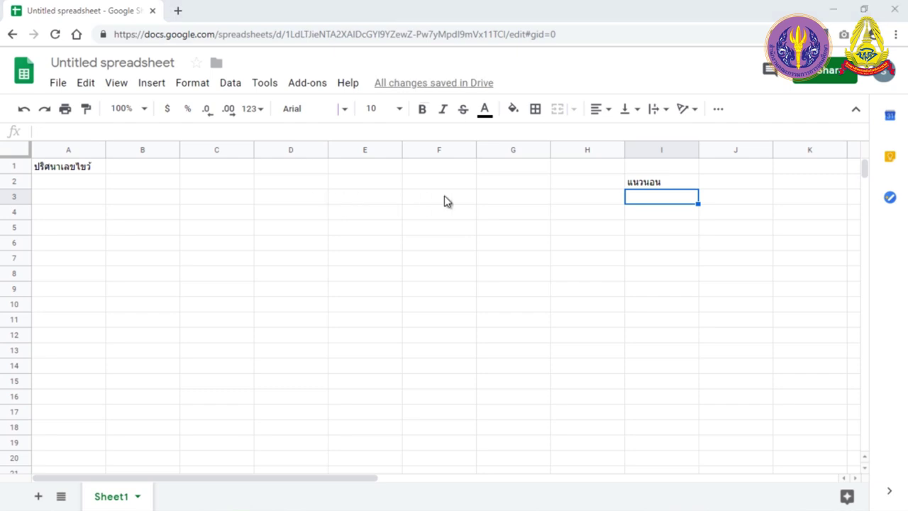
pyautogui.click(646, 217)
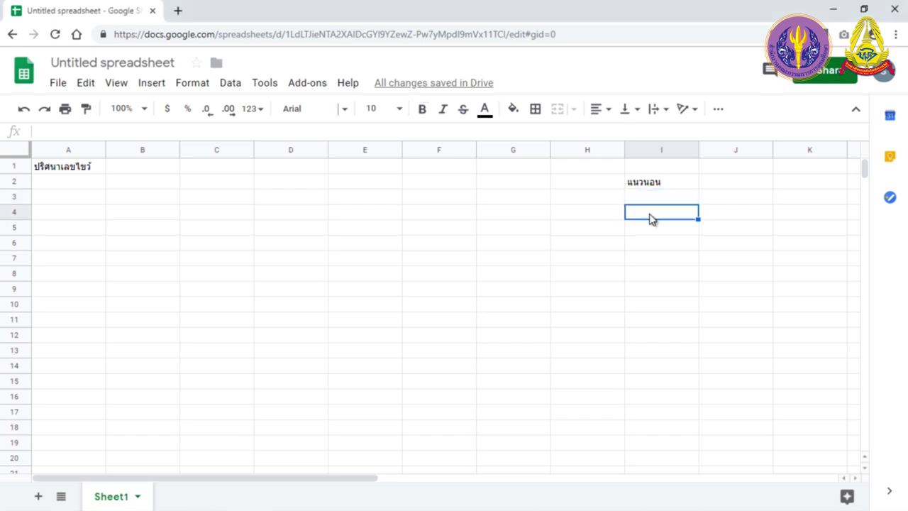
# Enter clue number 1 in I4 to start the across clue list
pyautogui.write('1')
pyautogui.press('Return')
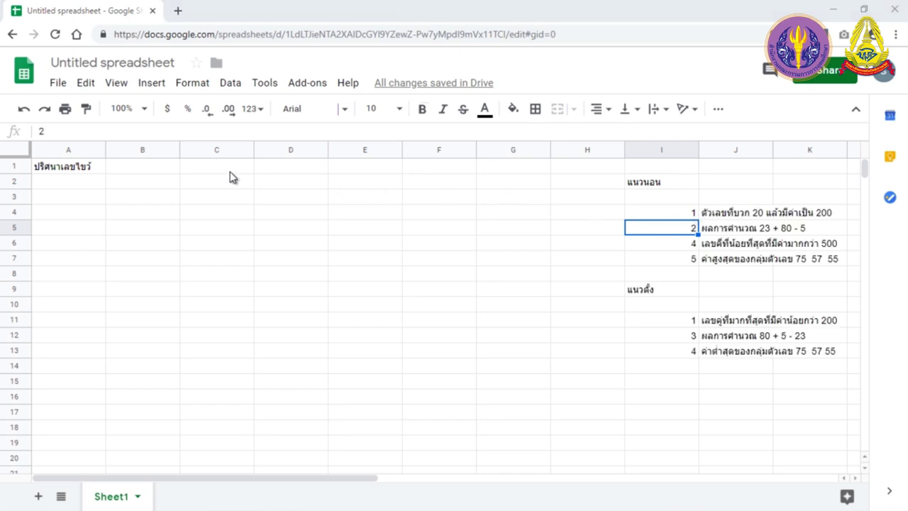
pyautogui.click(91, 171)
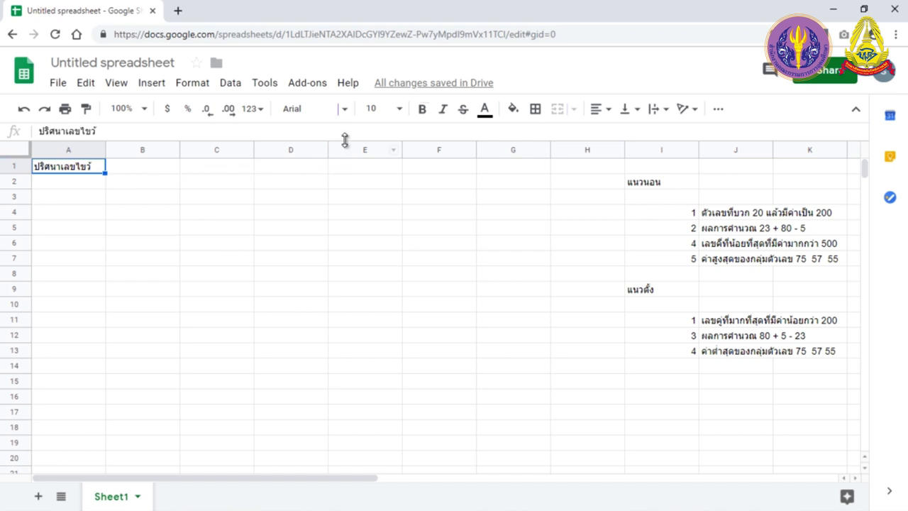
# Make the A1 title 18-point bold with dark red text
pyautogui.click(346, 113)
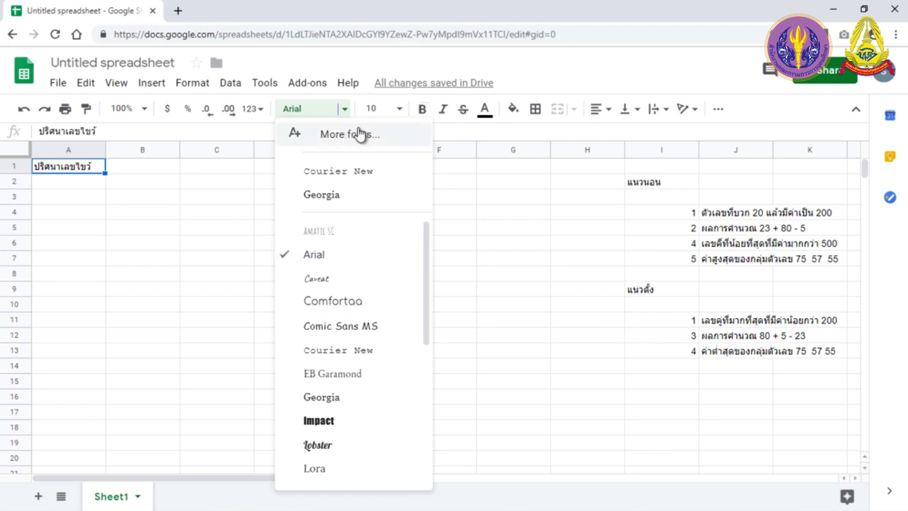
pyautogui.click(399, 110)
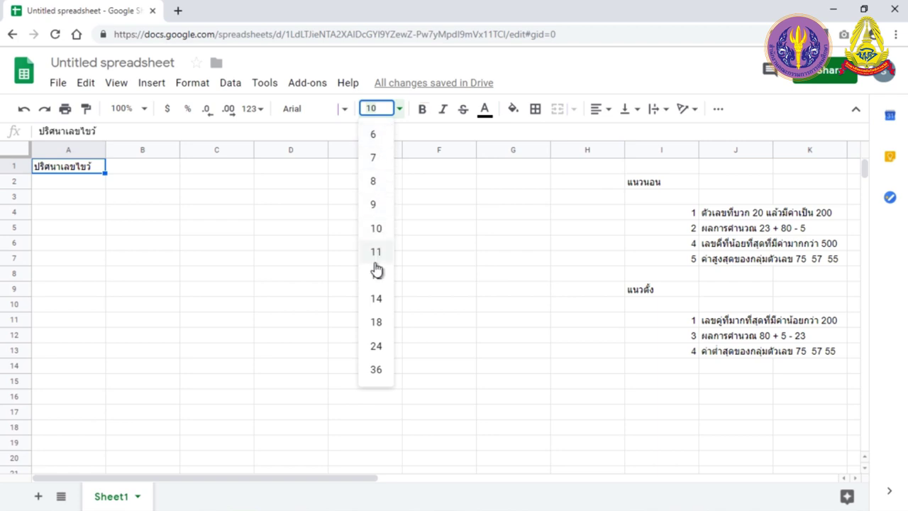
pyautogui.click(377, 321)
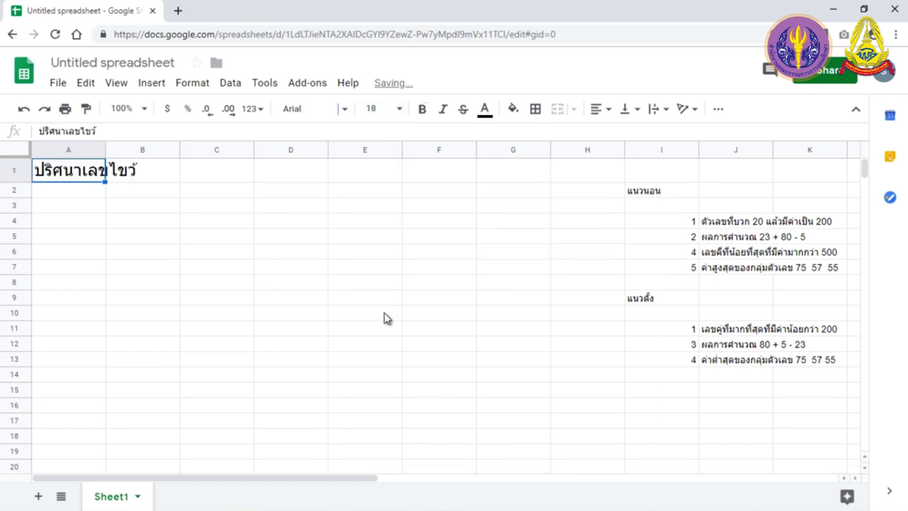
pyautogui.click(422, 113)
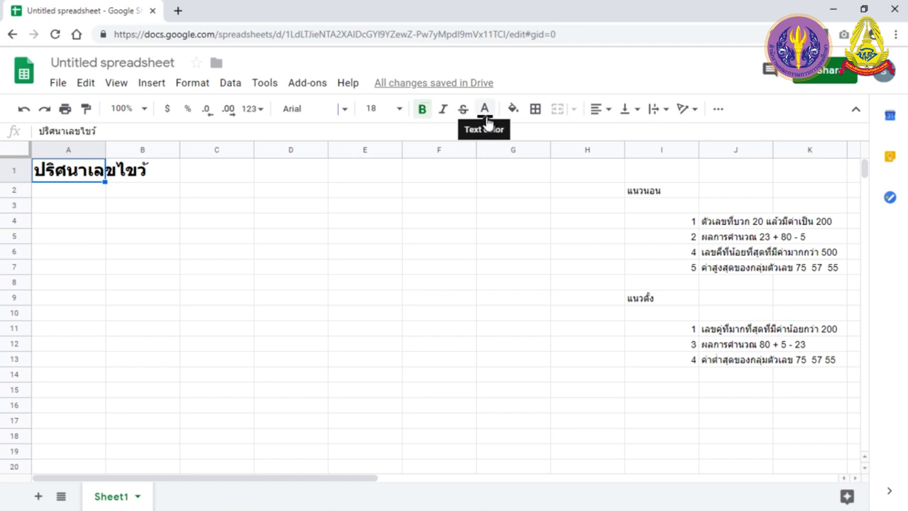
pyautogui.click(486, 117)
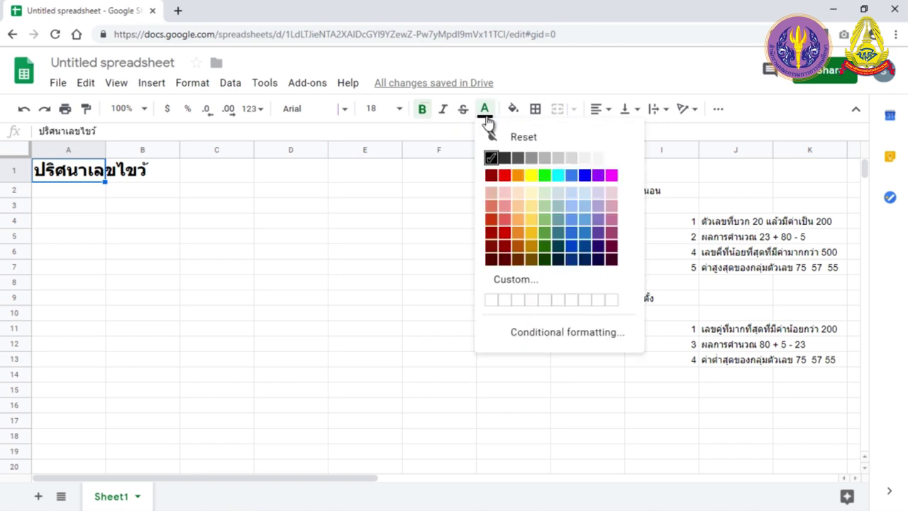
pyautogui.click(493, 251)
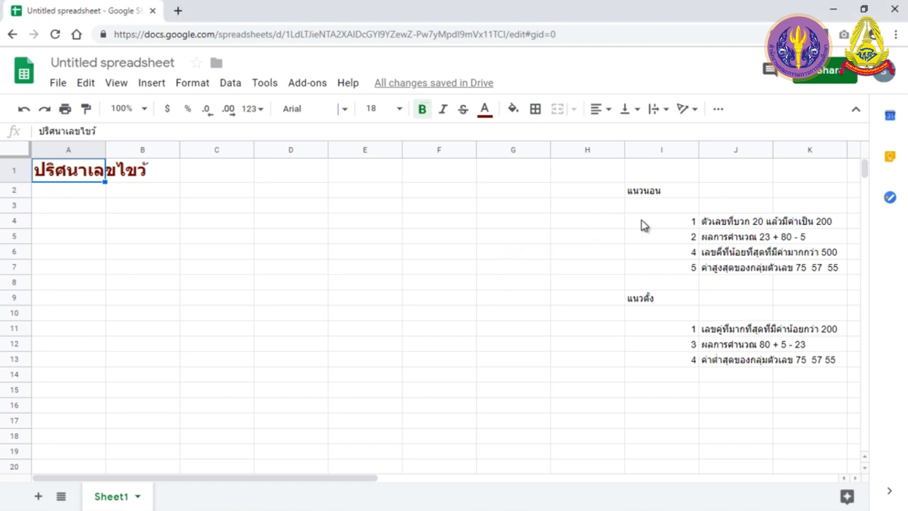
pyautogui.moveTo(643, 222); pyautogui.dragTo(652, 275)
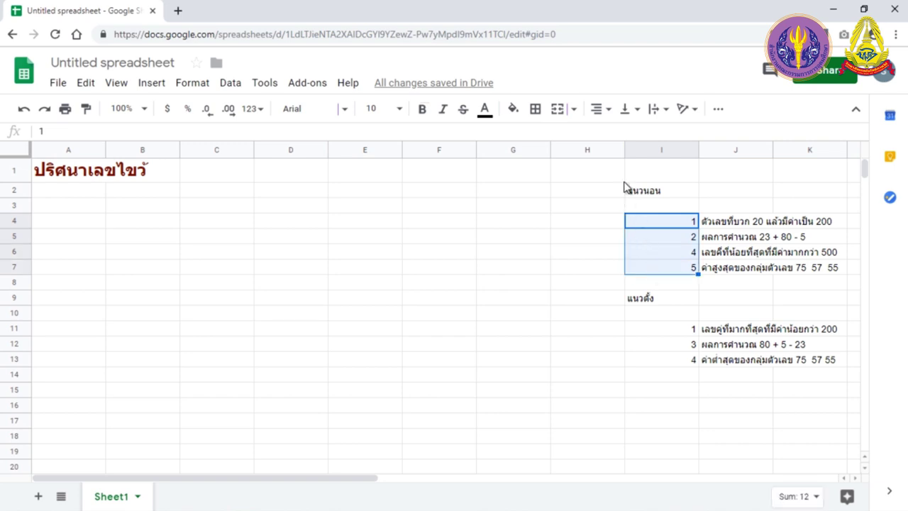
# Centre the across clue numbers 1, 2, 4 and 5 horizontally in I4:I7
pyautogui.click(607, 112)
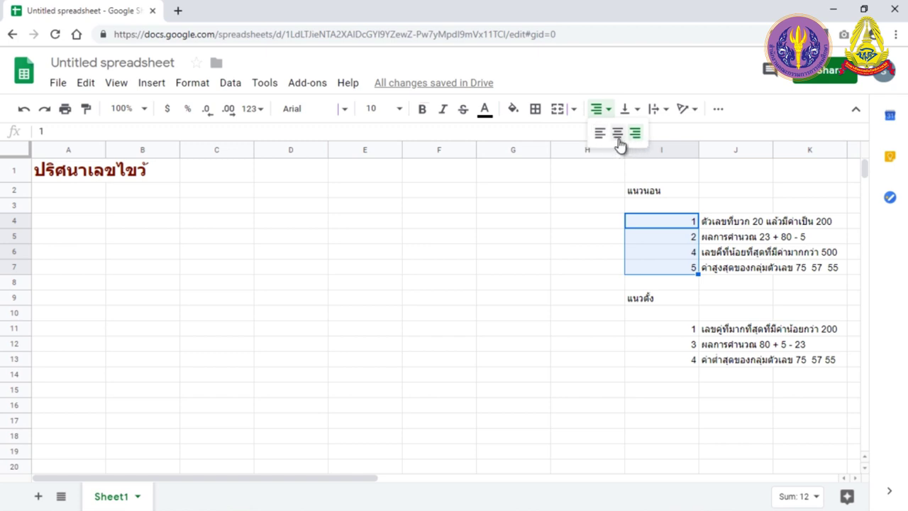
pyautogui.click(617, 133)
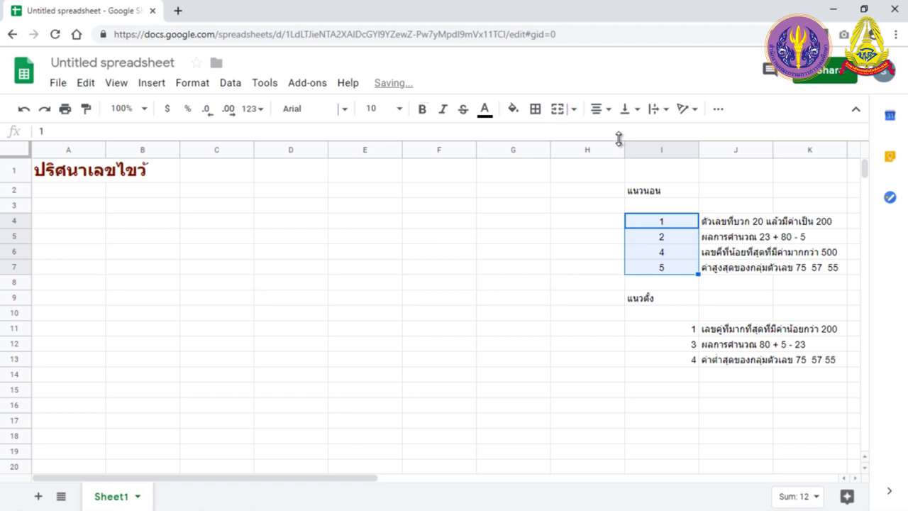
pyautogui.click(636, 114)
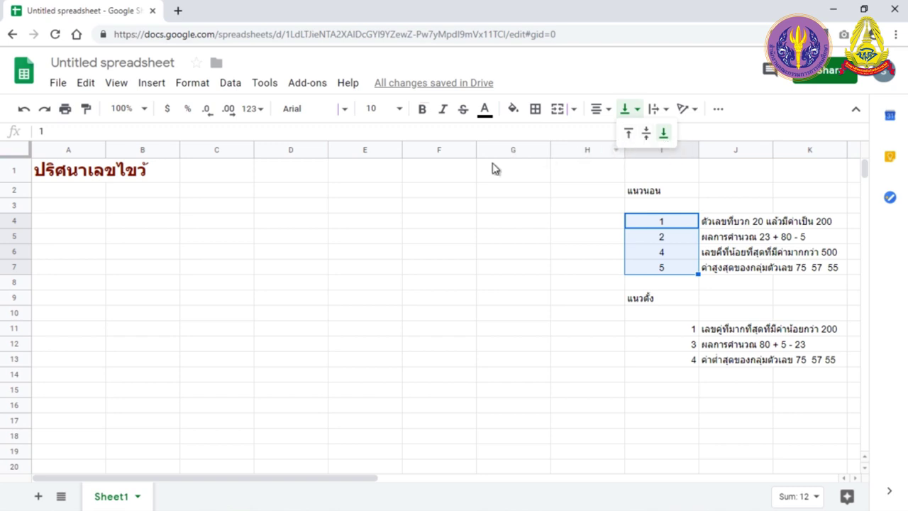
pyautogui.click(78, 177)
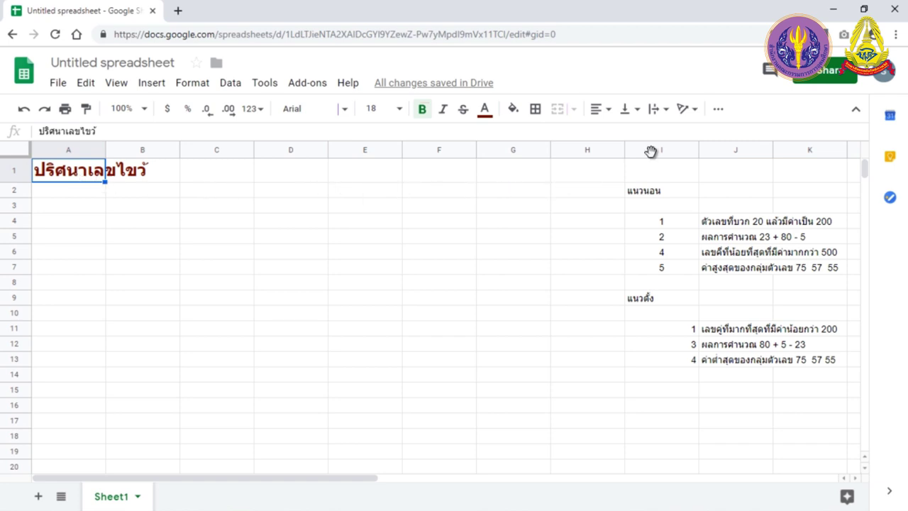
pyautogui.click(667, 112)
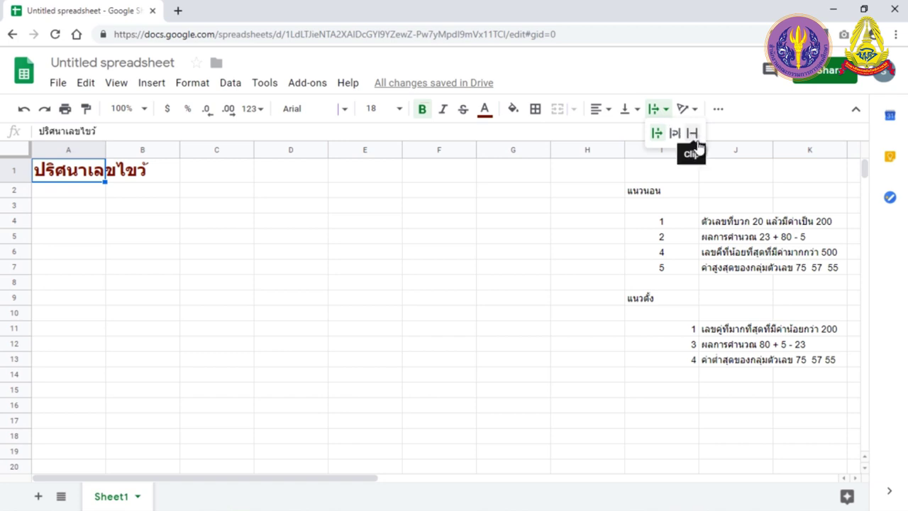
pyautogui.click(692, 133)
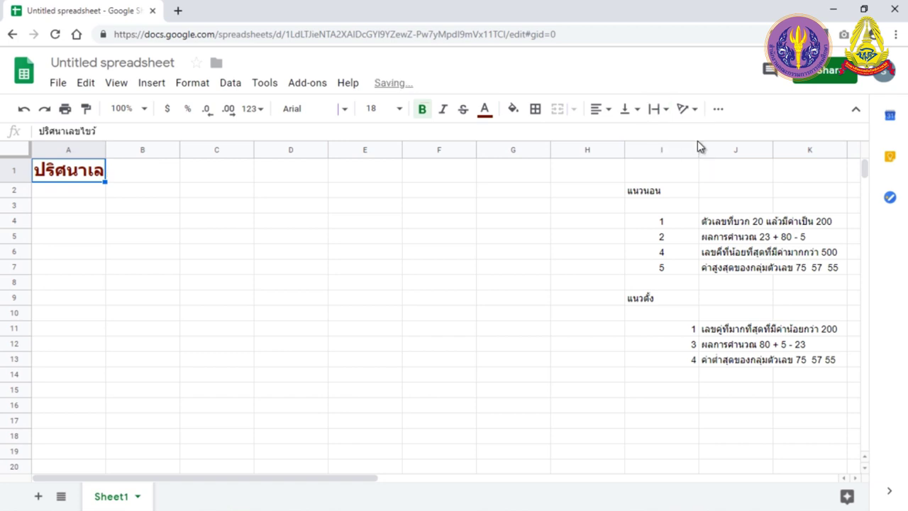
pyautogui.click(667, 117)
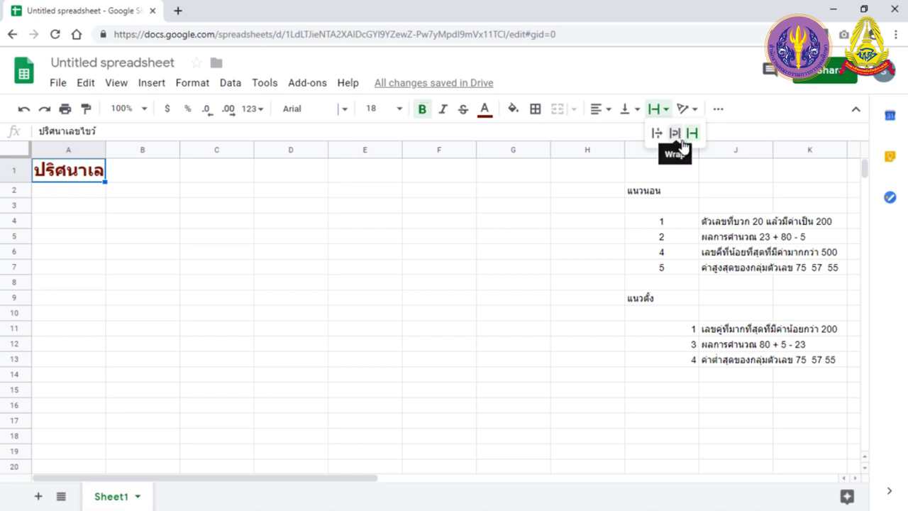
pyautogui.click(674, 134)
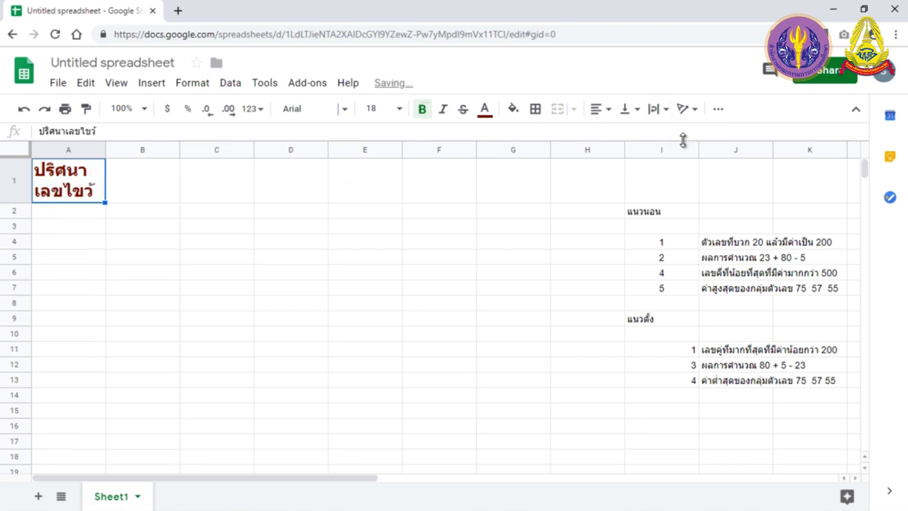
pyautogui.click(658, 118)
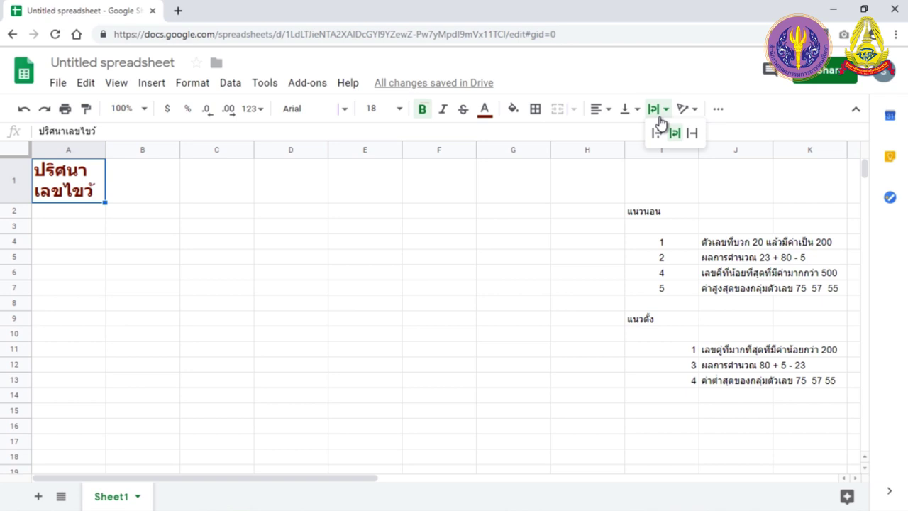
pyautogui.click(657, 133)
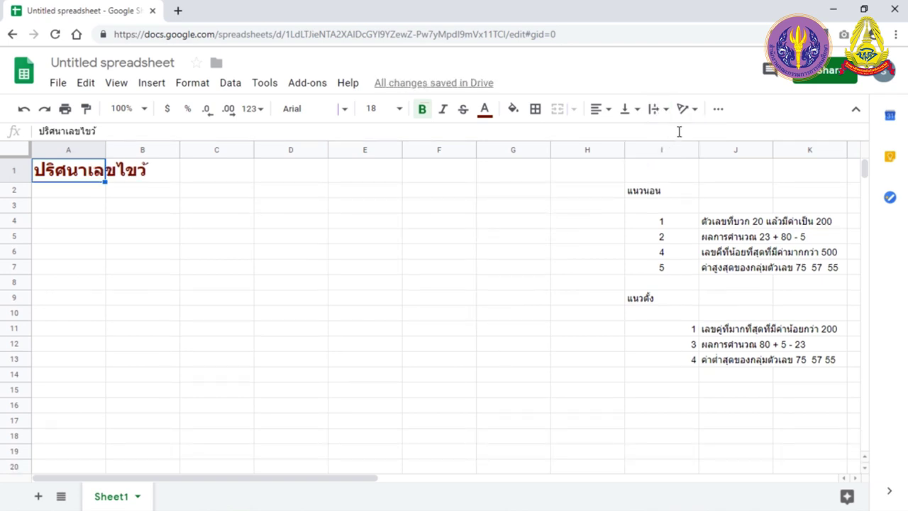
pyautogui.click(695, 112)
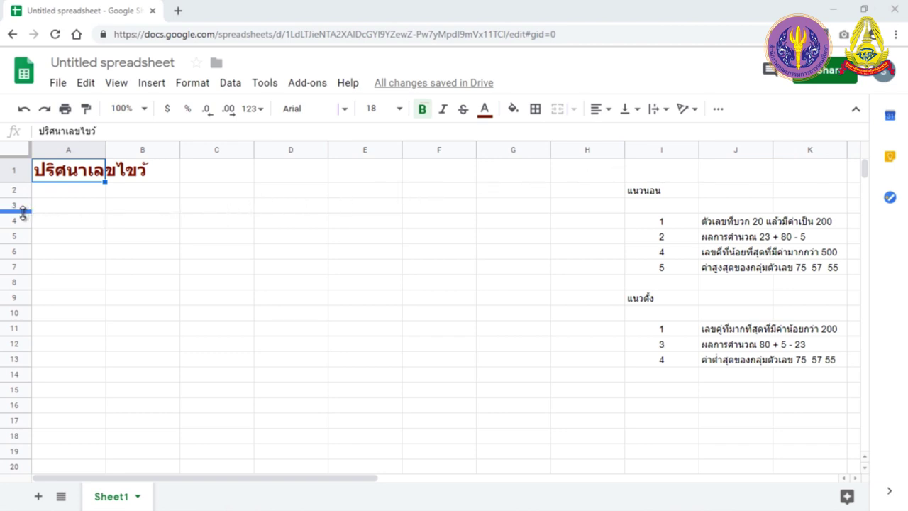
# Shrink rows 3 and 10 and narrow columns A–I to small equal grid squares
pyautogui.moveTo(23, 212); pyautogui.dragTo(26, 206)
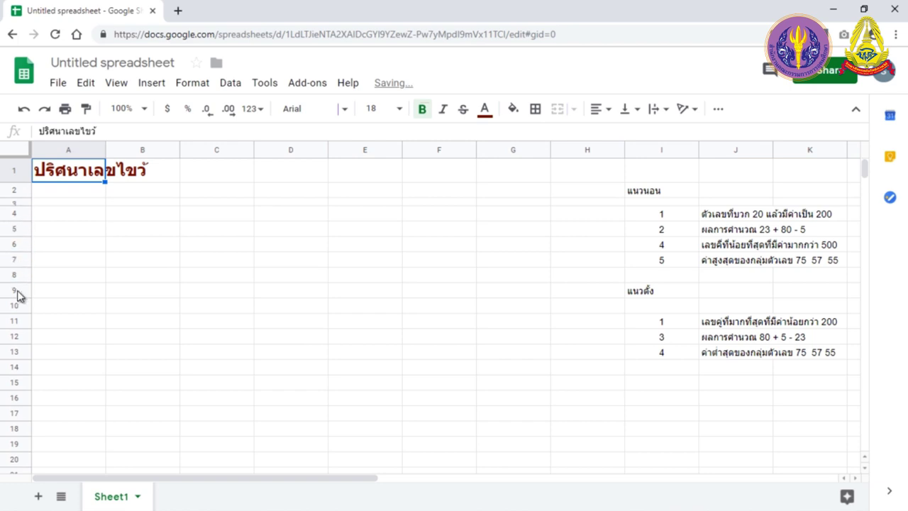
pyautogui.moveTo(19, 310); pyautogui.dragTo(24, 303)
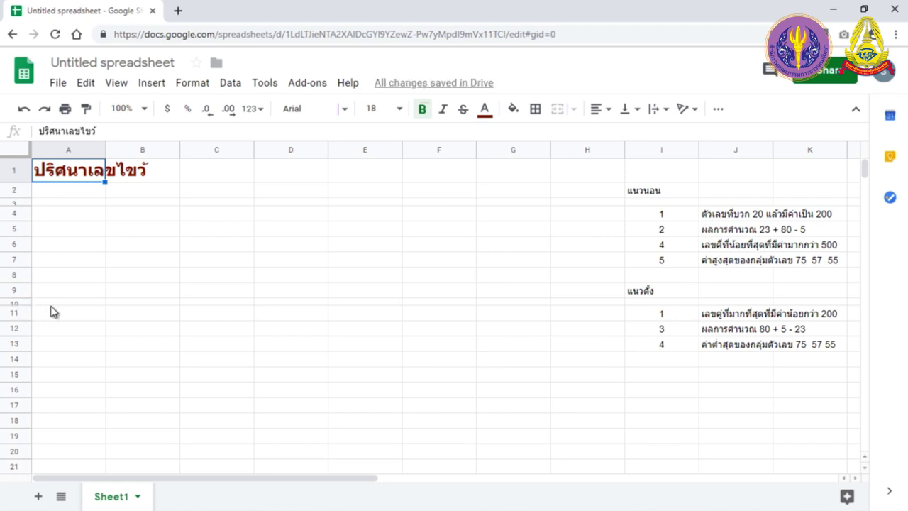
pyautogui.moveTo(71, 152); pyautogui.dragTo(204, 152)
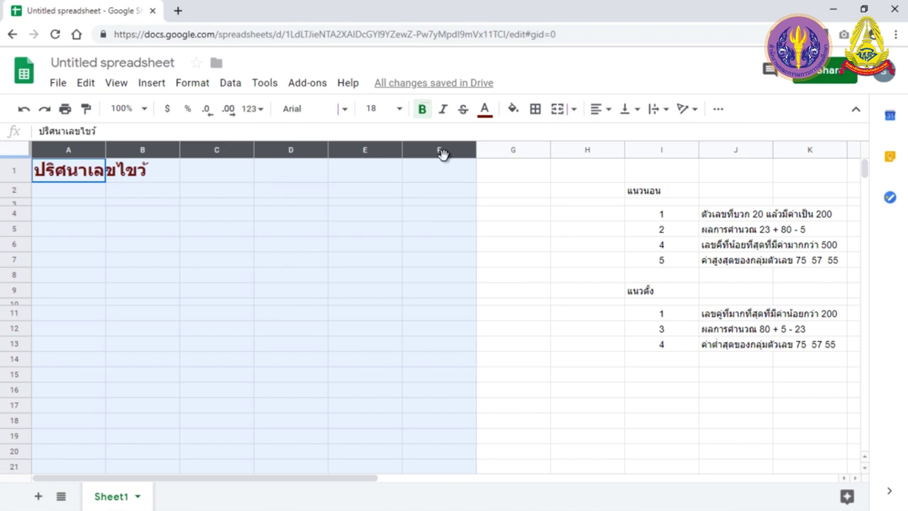
pyautogui.moveTo(204, 153); pyautogui.dragTo(653, 151)
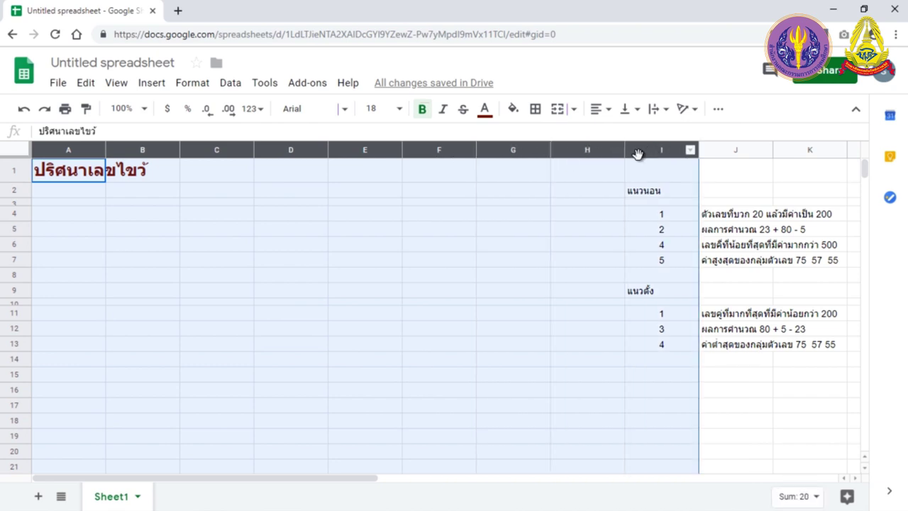
pyautogui.moveTo(699, 150); pyautogui.dragTo(645, 147)
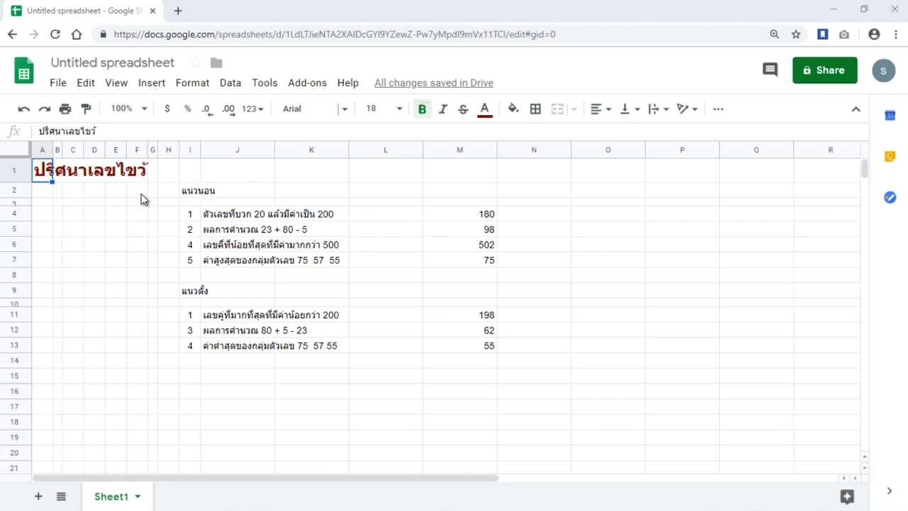
pyautogui.moveTo(56, 201); pyautogui.dragTo(154, 307)
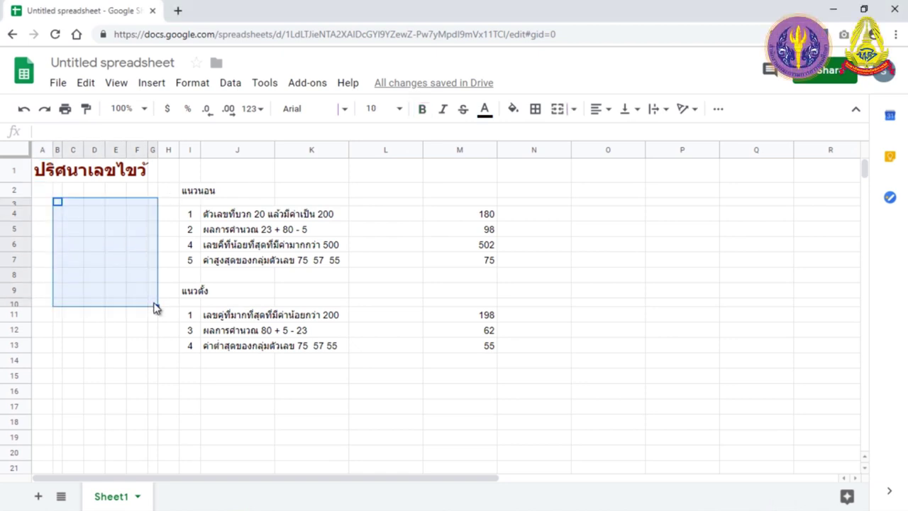
# Fill B3:G10 blue and frame the grid with a thick black outer border
pyautogui.click(513, 113)
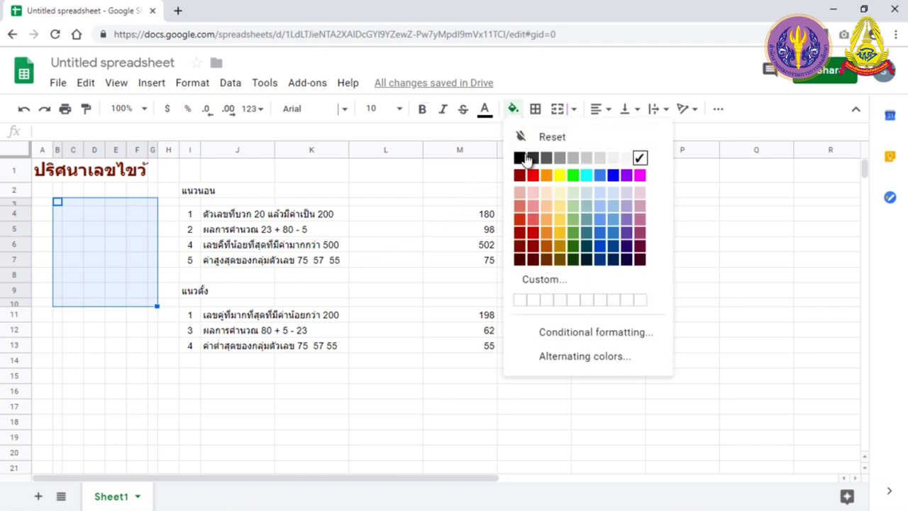
pyautogui.click(614, 209)
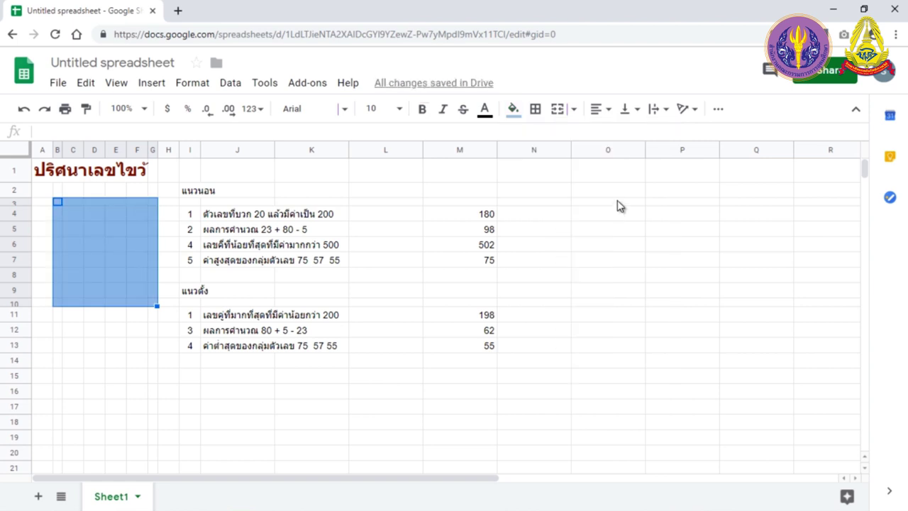
pyautogui.click(535, 109)
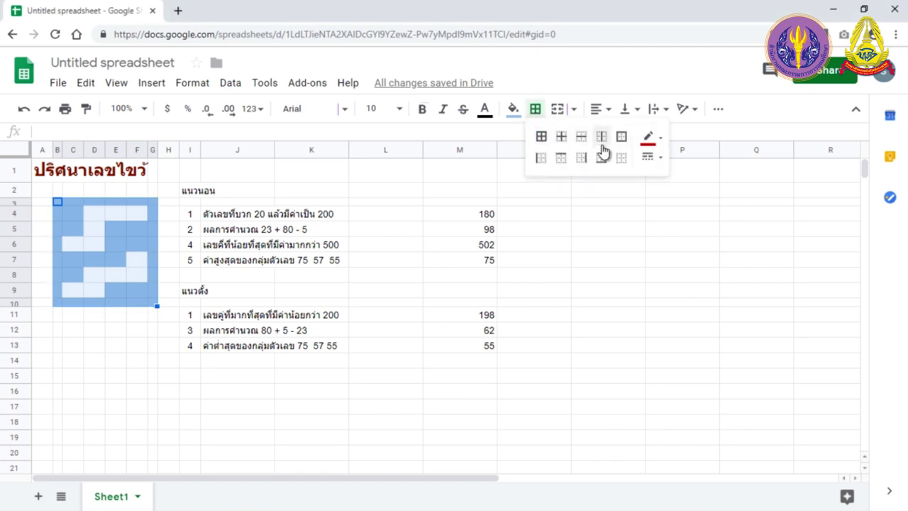
pyautogui.click(662, 146)
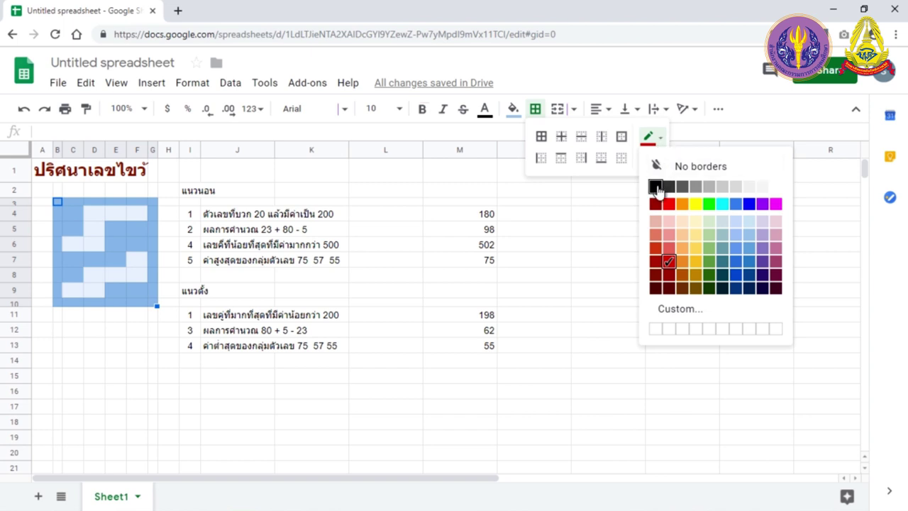
pyautogui.click(655, 187)
pyautogui.click(653, 159)
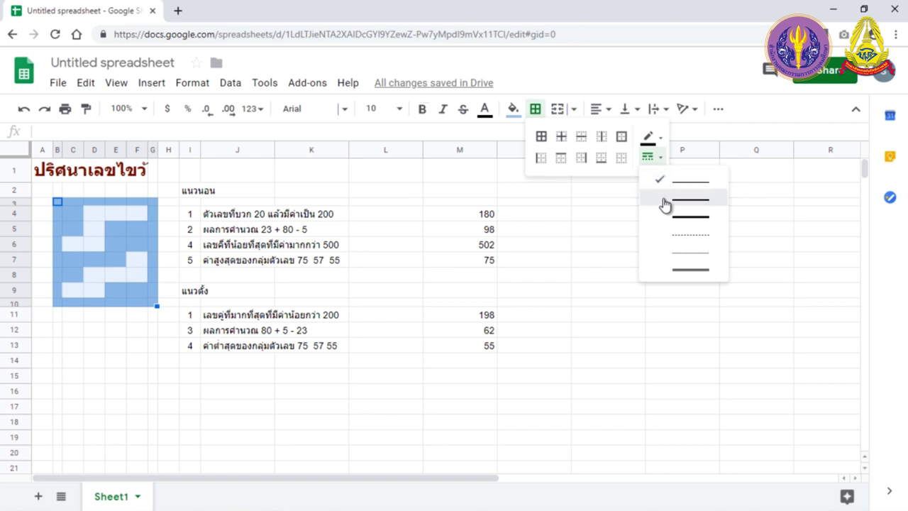
pyautogui.click(663, 199)
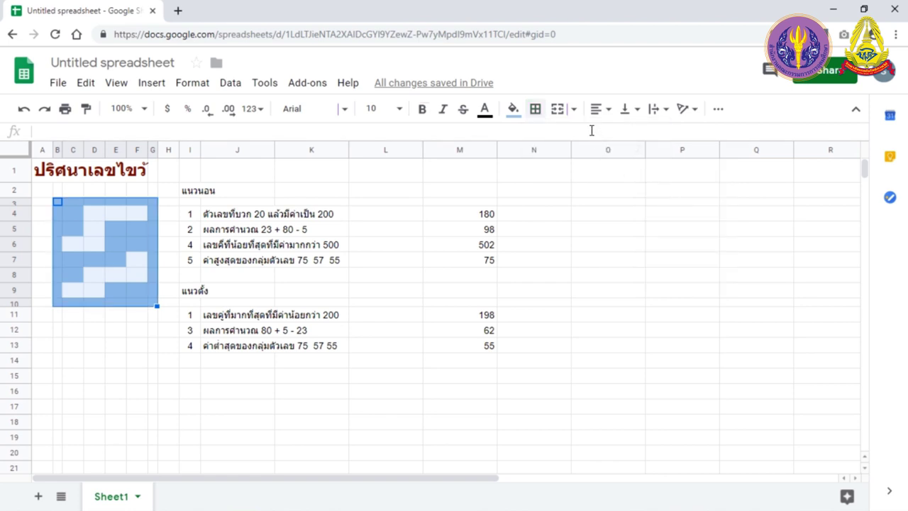
pyautogui.click(537, 113)
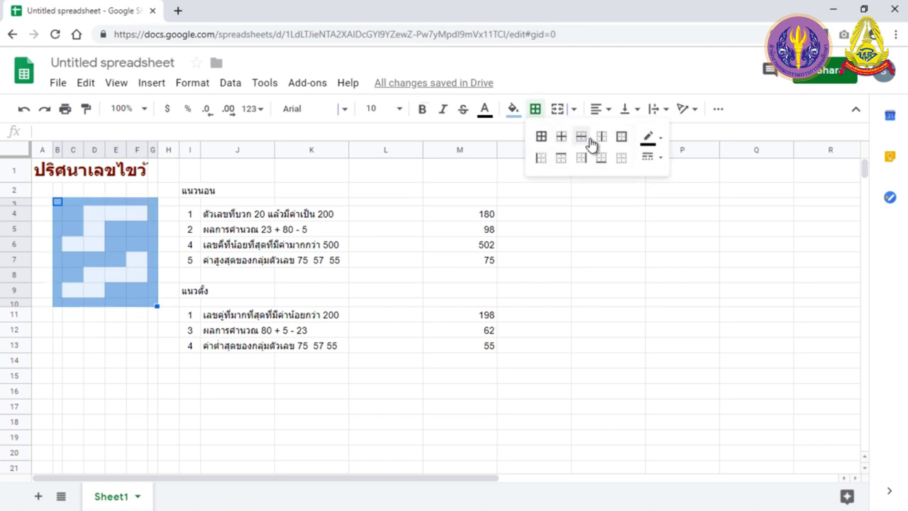
pyautogui.click(622, 137)
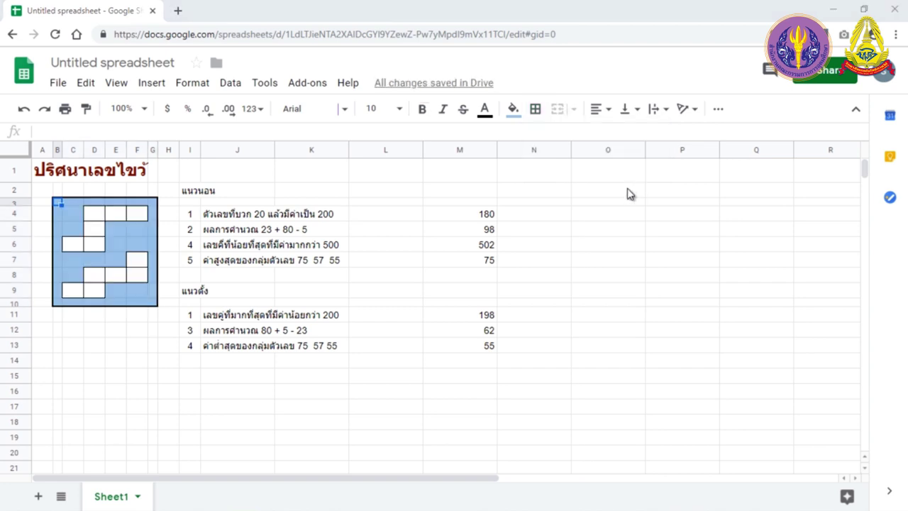
pyautogui.click(46, 174)
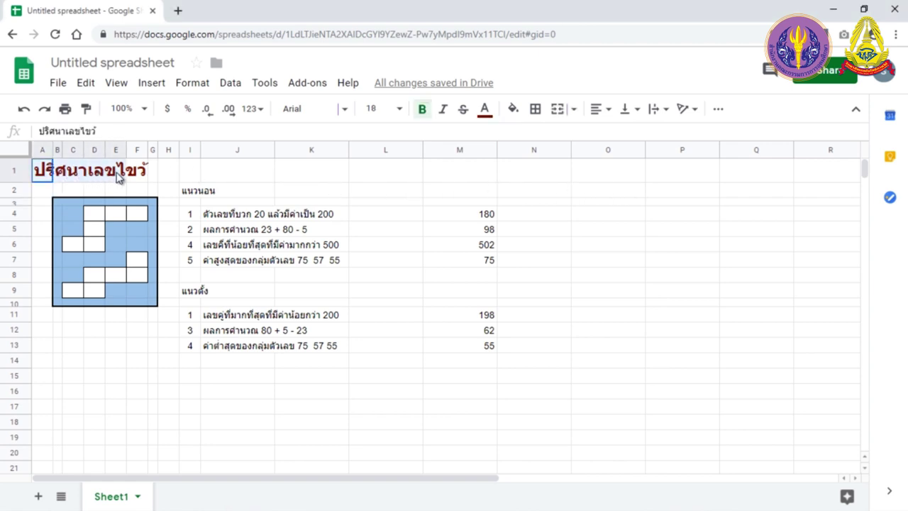
# Merge cells A1:I1 horizontally into a single title cell
pyautogui.moveTo(142, 176); pyautogui.dragTo(202, 178)
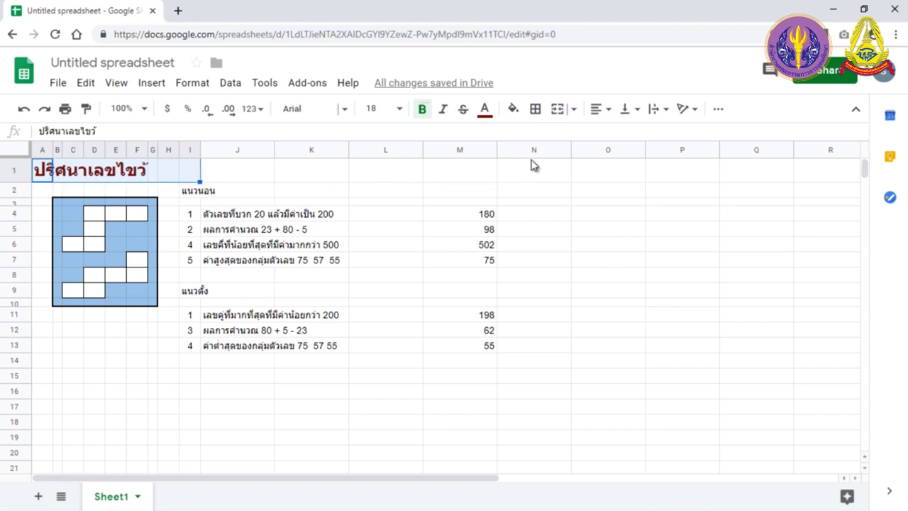
pyautogui.click(575, 110)
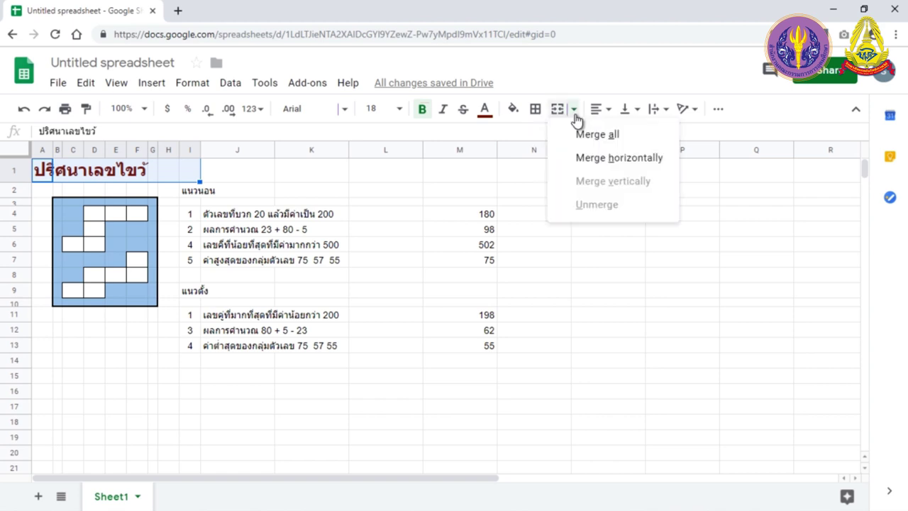
pyautogui.click(570, 165)
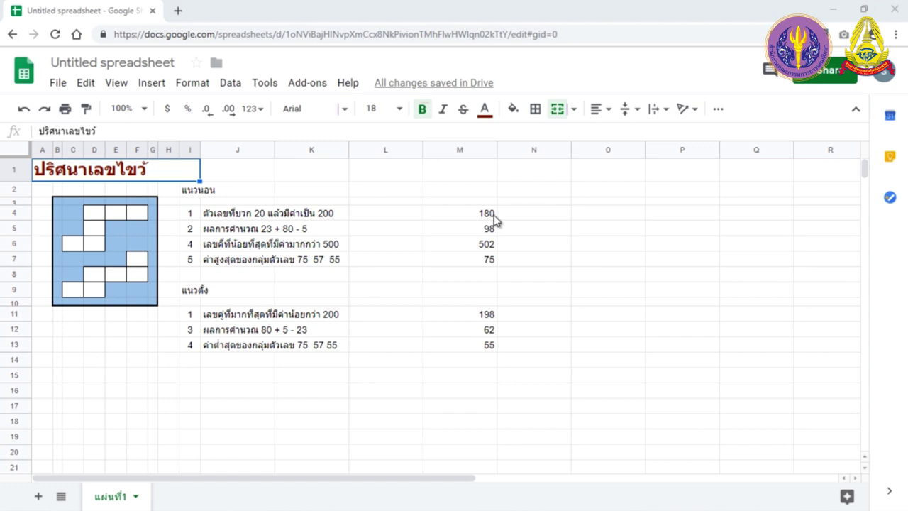
pyautogui.click(495, 220)
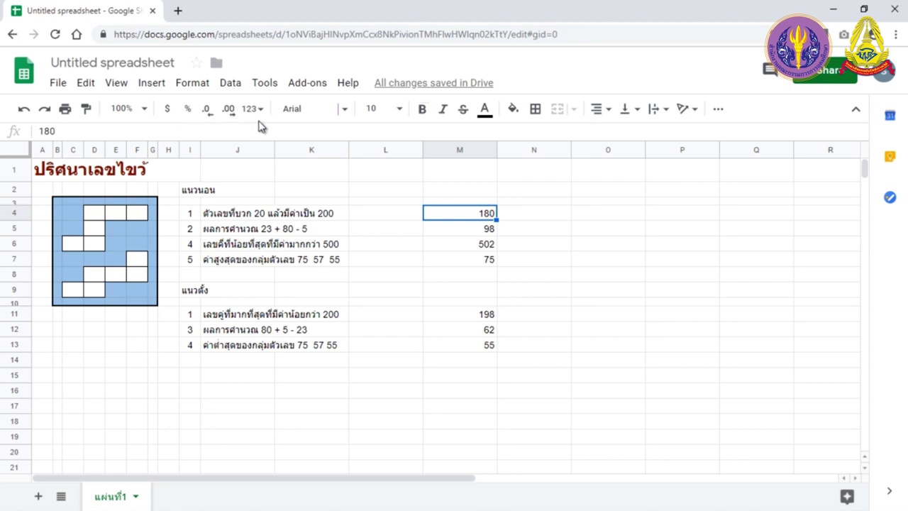
# Format M4's 180 as currency, then as a two-decimal percent reading 18000.00%
pyautogui.click(168, 110)
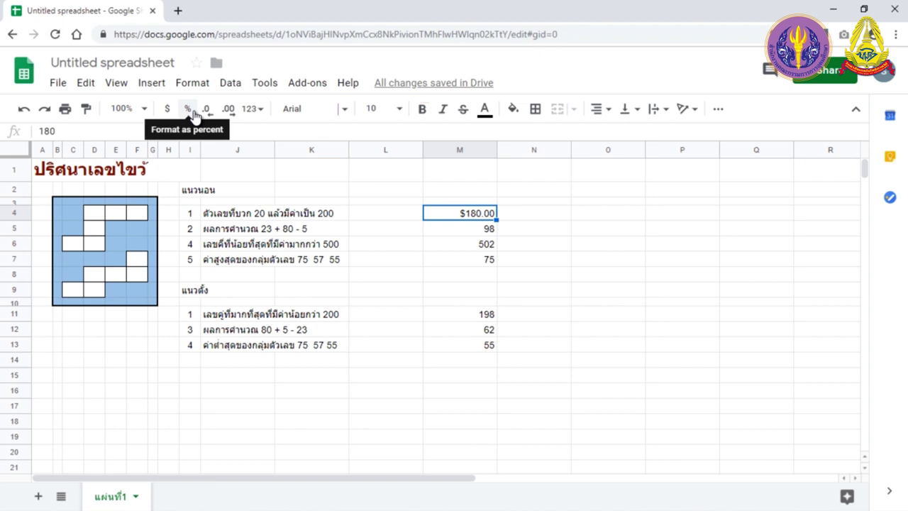
pyautogui.click(194, 116)
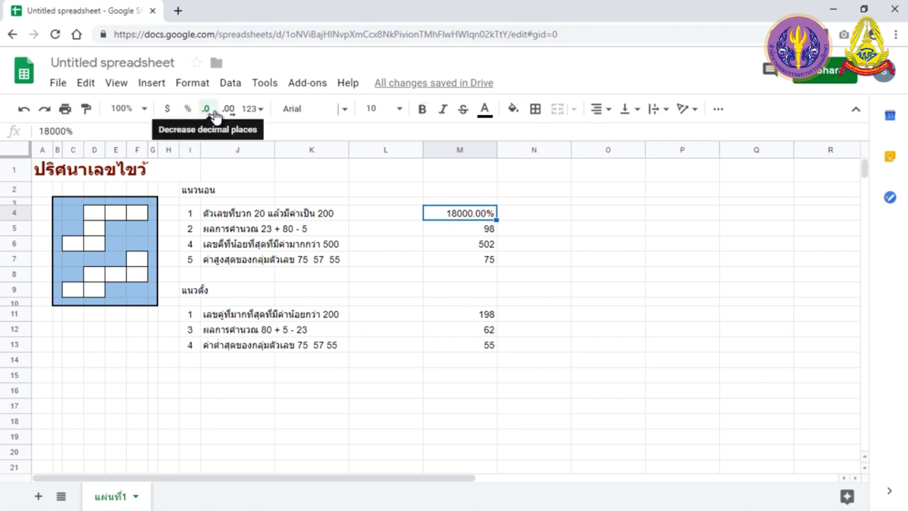
pyautogui.click(214, 116)
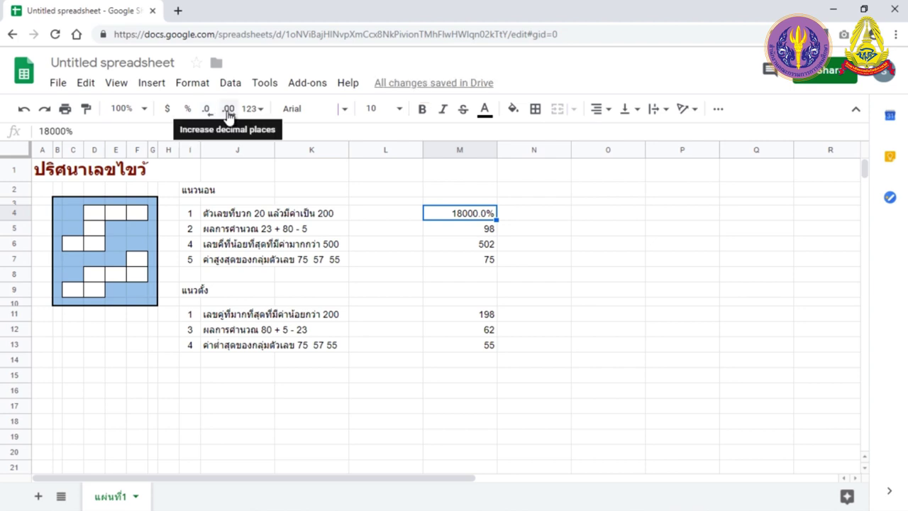
pyautogui.click(229, 116)
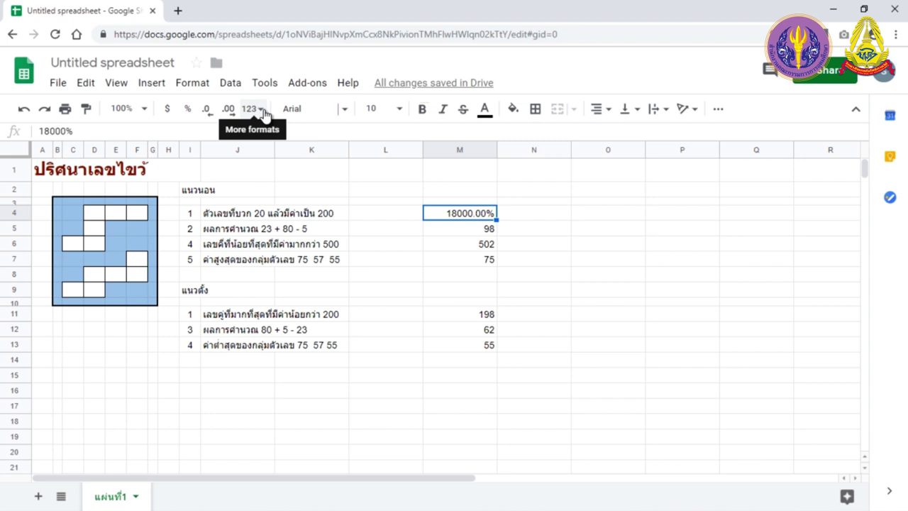
pyautogui.click(264, 115)
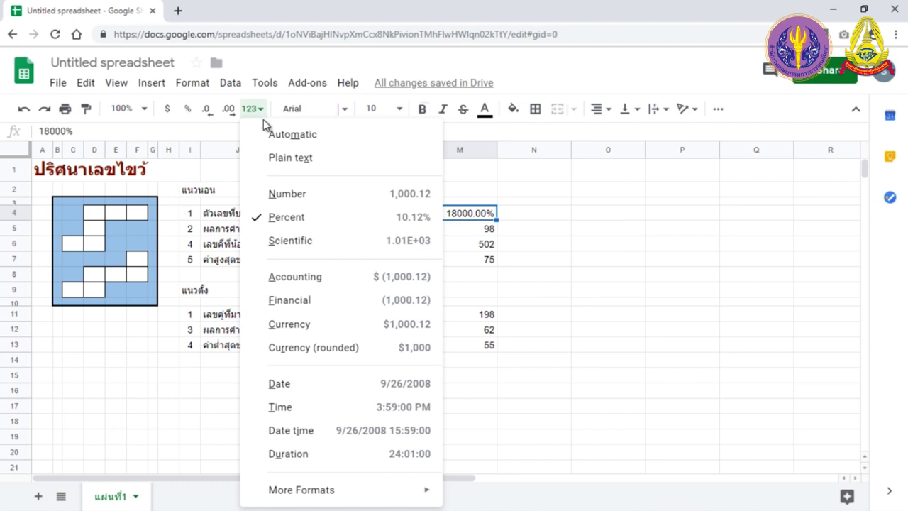
# Reset M4 to the Automatic format, then switch it to Plain text
pyautogui.click(262, 136)
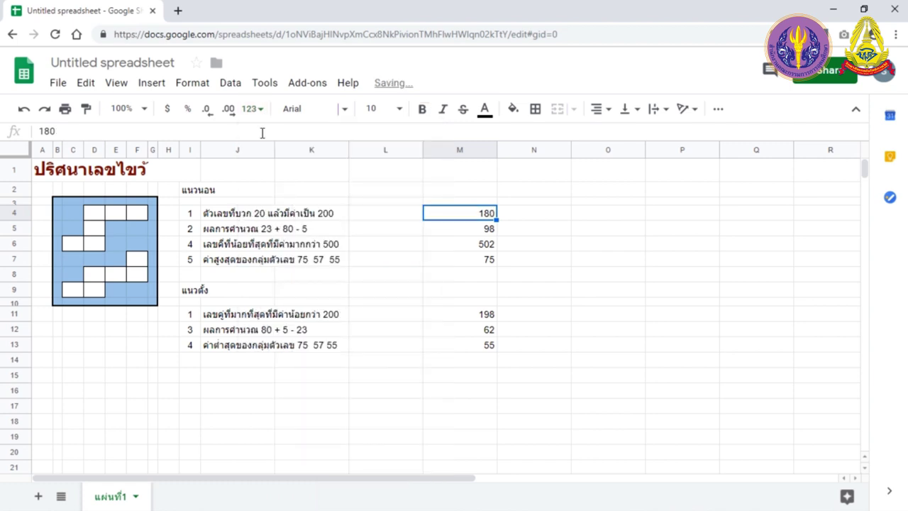
pyautogui.click(257, 112)
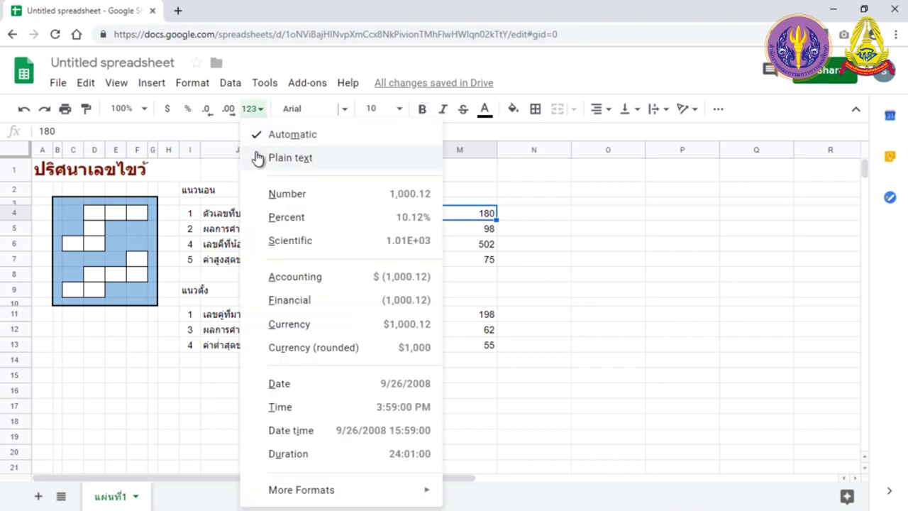
pyautogui.click(256, 155)
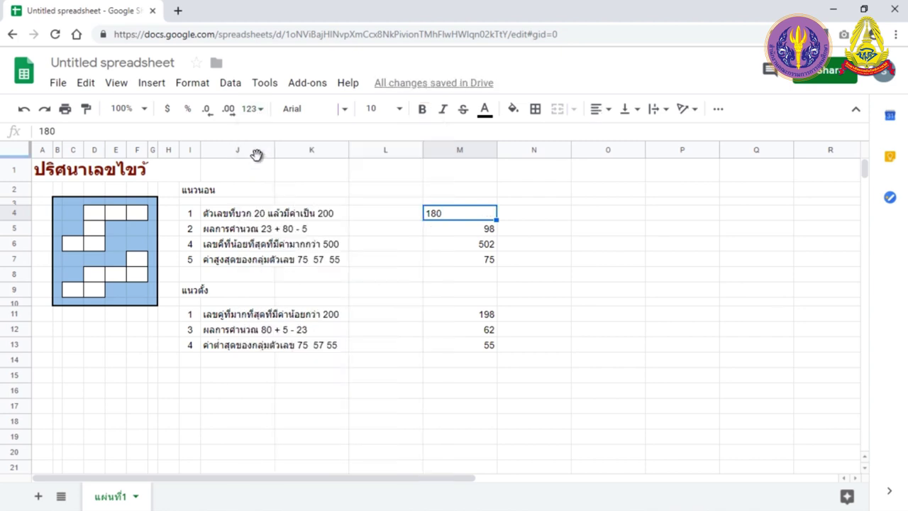
pyautogui.click(257, 112)
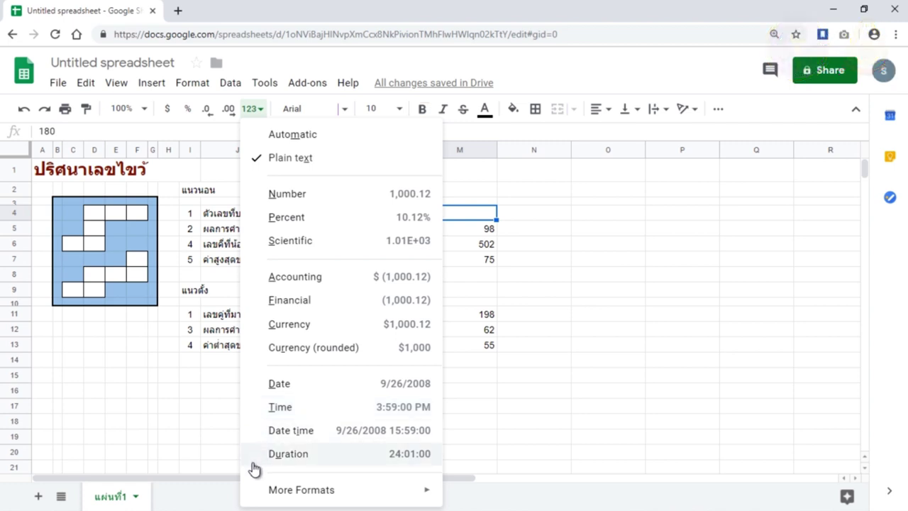
pyautogui.moveTo(261, 493)
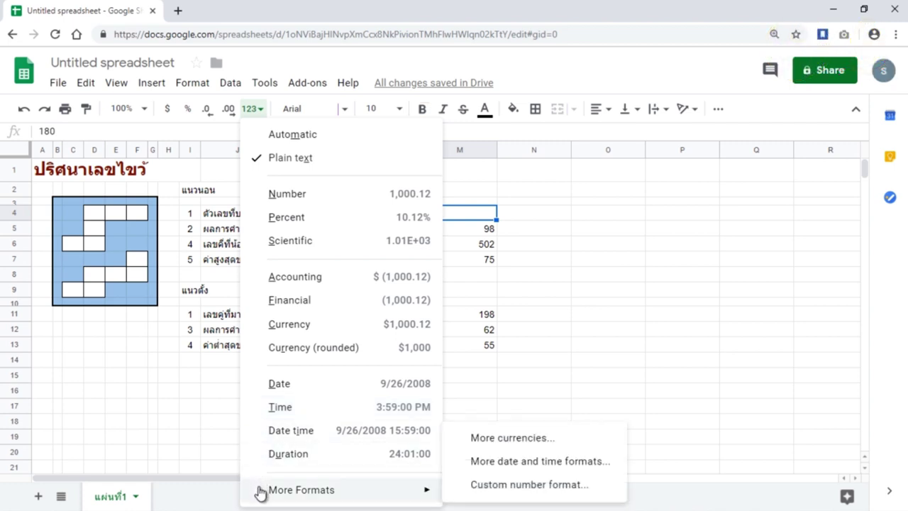